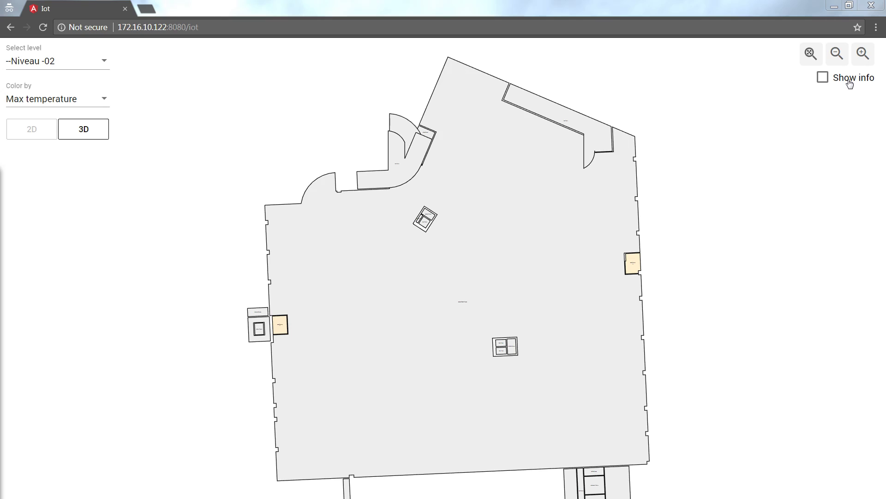
Show the SPARQL info panels and spread the space boundaries, max temperatures and storeys panels across the plan.
{"action": "left_click", "coordinate": [825, 79]}
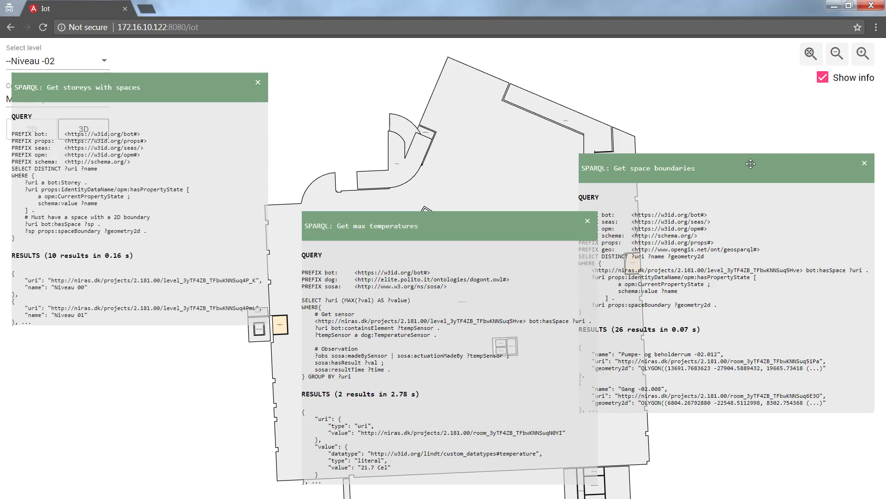
{"action": "left_click_drag", "start_coordinate": [750, 164], "coordinate": [594, 206]}
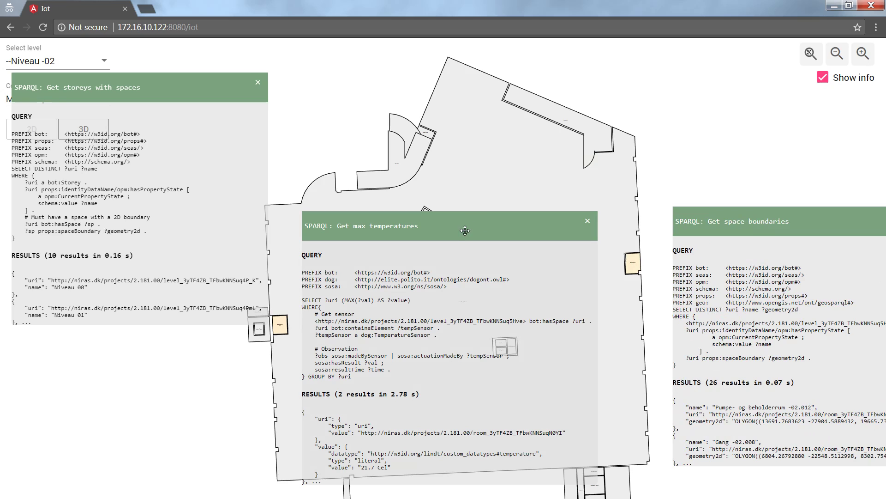
{"action": "left_click_drag", "start_coordinate": [465, 230], "coordinate": [652, 264]}
{"action": "left_click_drag", "start_coordinate": [189, 87], "coordinate": [218, 174]}
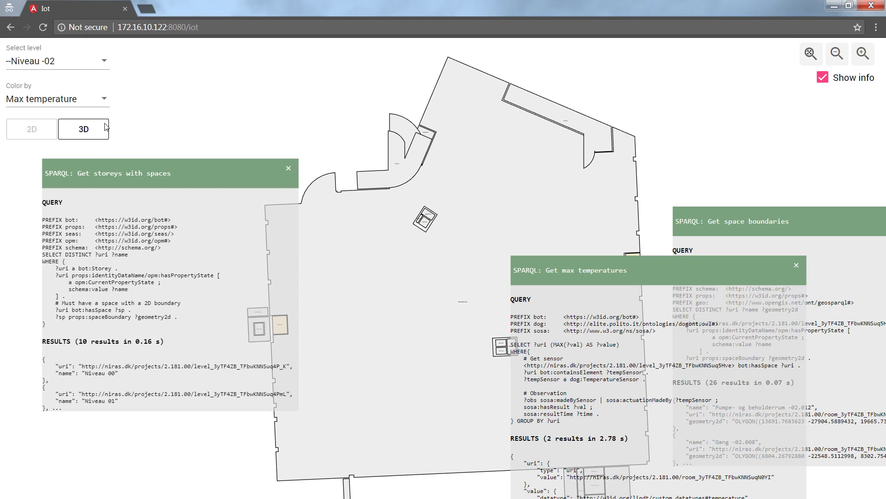
{"action": "left_click_drag", "start_coordinate": [158, 177], "coordinate": [186, 104]}
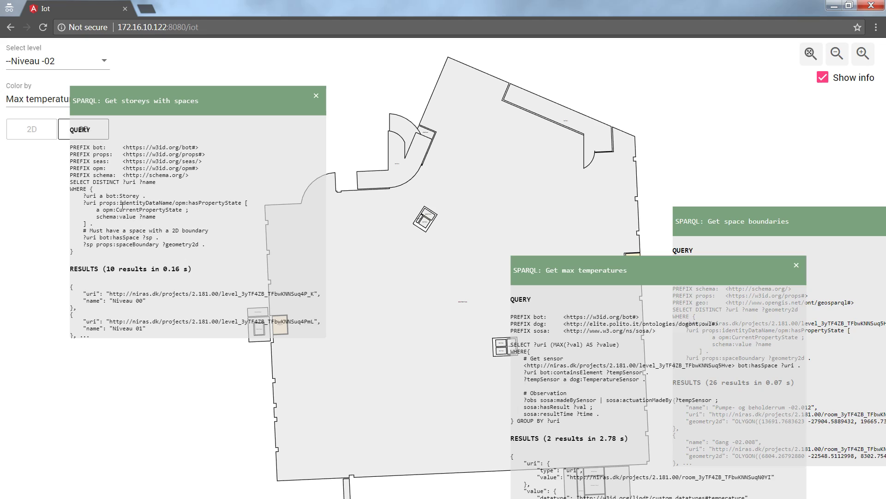
Highlight identityDataName, hasPropertyState, CurrentPropertyState and the space boundary clause in the storeys query.
{"action": "left_click_drag", "start_coordinate": [122, 204], "coordinate": [100, 204]}
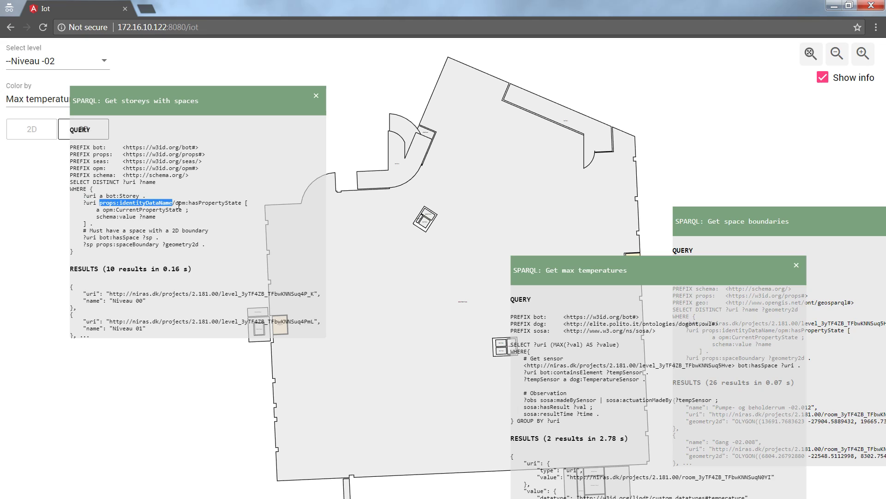
{"action": "left_click_drag", "start_coordinate": [176, 204], "coordinate": [241, 205]}
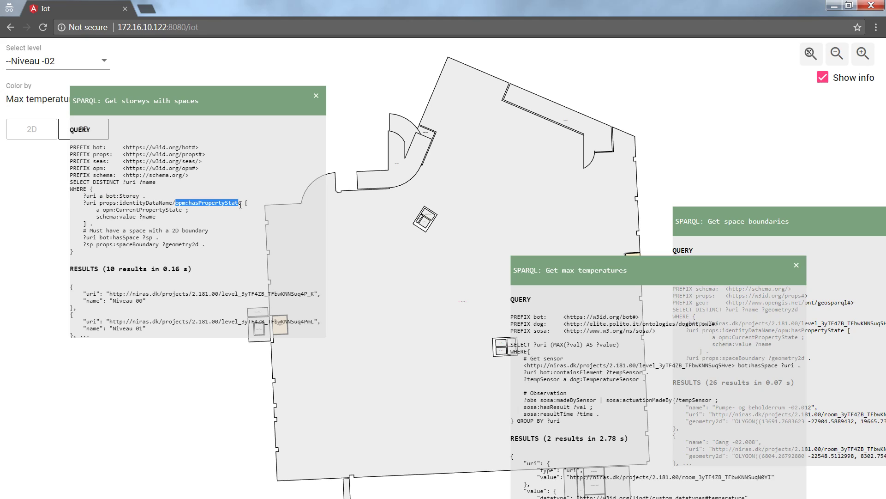
{"action": "left_click_drag", "start_coordinate": [183, 210], "coordinate": [106, 210]}
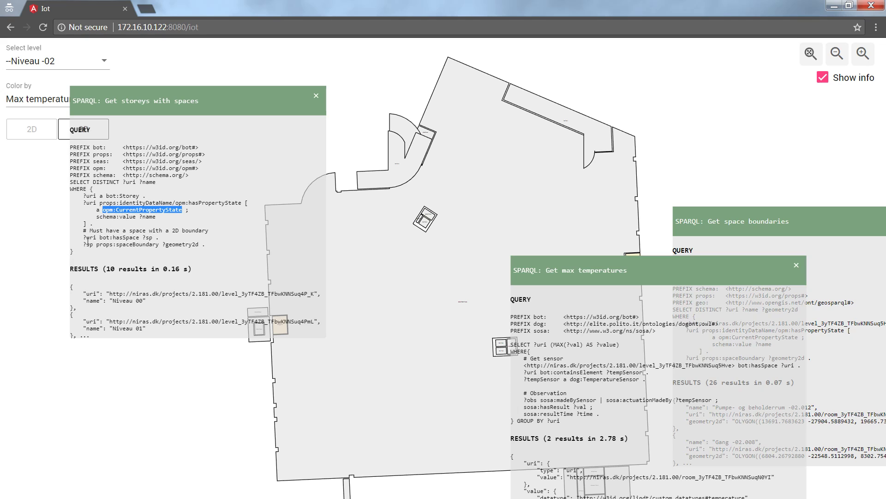
{"action": "left_click_drag", "start_coordinate": [86, 238], "coordinate": [183, 247]}
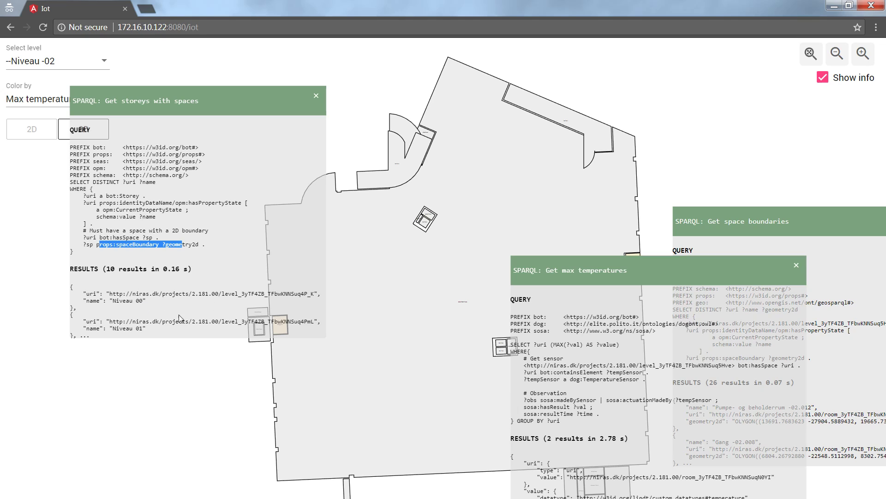
Close the storeys with spaces panel and move the space boundaries panel to the left.
{"action": "left_click", "coordinate": [315, 95]}
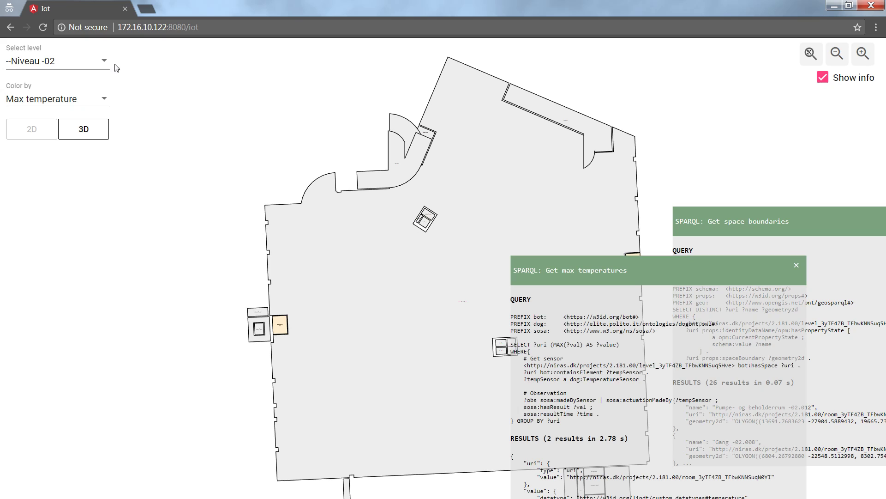
{"action": "left_click", "coordinate": [102, 65]}
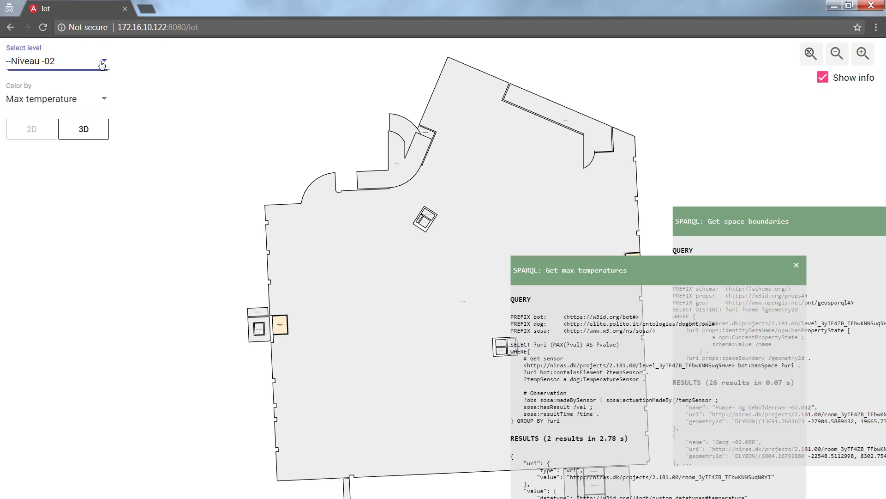
{"action": "left_click", "coordinate": [161, 67]}
{"action": "left_click_drag", "start_coordinate": [801, 223], "coordinate": [189, 218]}
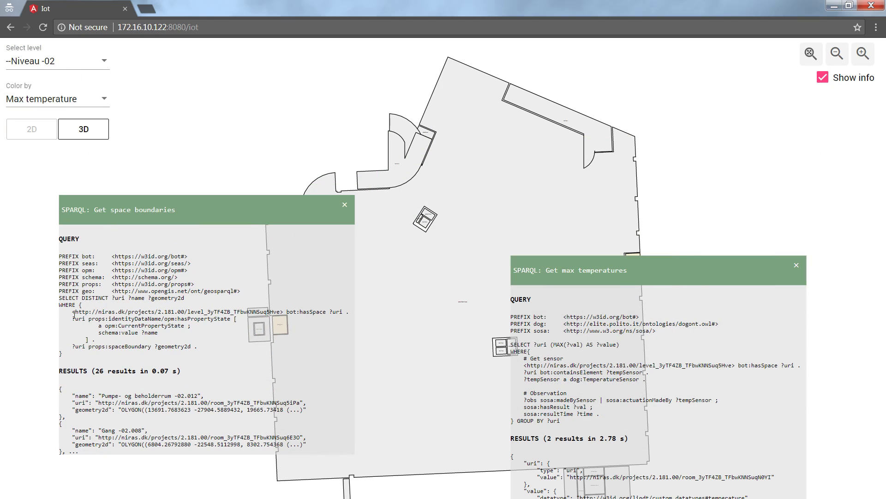
Highlight the level URI, geometry2d and the first result's polygon coordinates in the space boundaries panel.
{"action": "left_click_drag", "start_coordinate": [74, 312], "coordinate": [282, 312]}
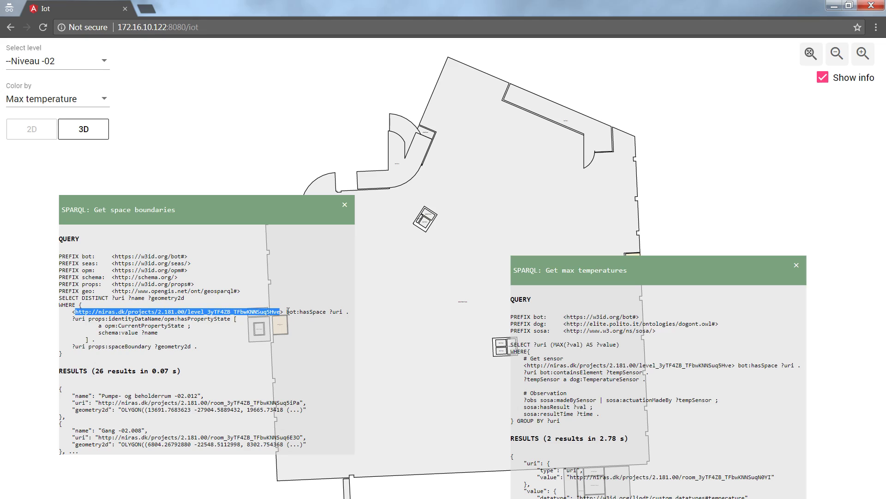
{"action": "left_click", "coordinate": [136, 319]}
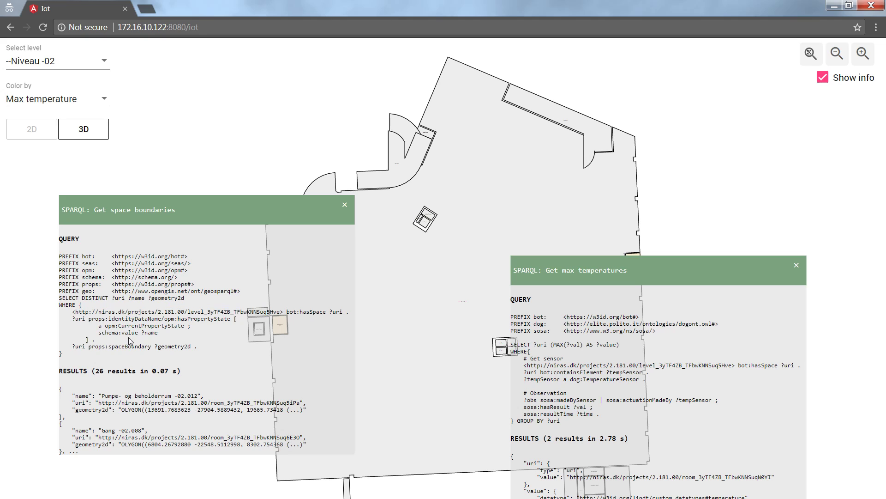
{"action": "left_click_drag", "start_coordinate": [191, 346], "coordinate": [158, 346]}
{"action": "left_click_drag", "start_coordinate": [122, 410], "coordinate": [131, 411]}
{"action": "left_click", "coordinate": [130, 410]}
{"action": "left_click_drag", "start_coordinate": [122, 409], "coordinate": [168, 410]}
{"action": "left_click", "coordinate": [216, 410]}
Close the space boundaries panel and move the max temperatures panel to the left side.
{"action": "left_click", "coordinate": [345, 206]}
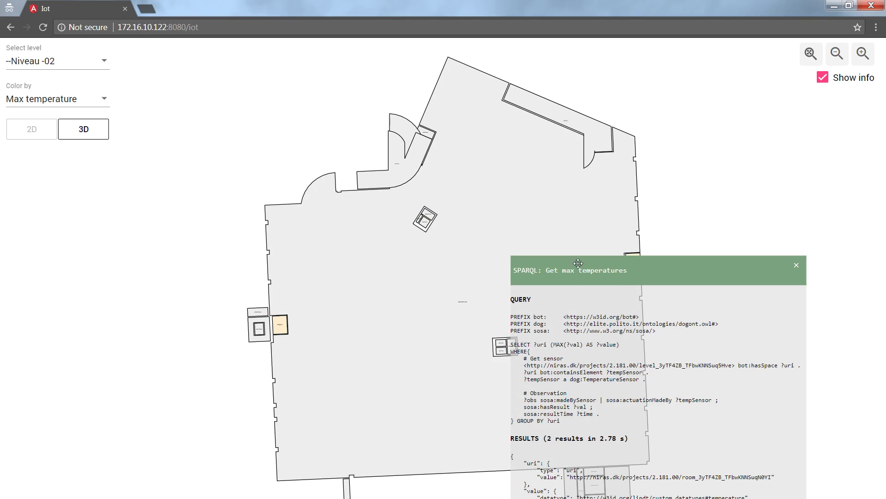
{"action": "left_click_drag", "start_coordinate": [651, 276], "coordinate": [185, 226]}
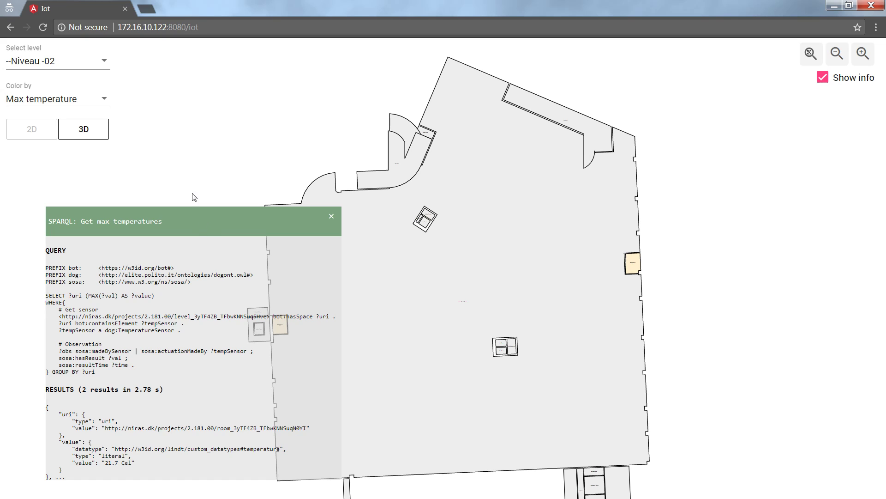
Highlight dog:TemperatureSensor, sosa:hasResult and MAX(?value) in the max temperatures query, then close it.
{"action": "left_click_drag", "start_coordinate": [208, 229], "coordinate": [192, 219]}
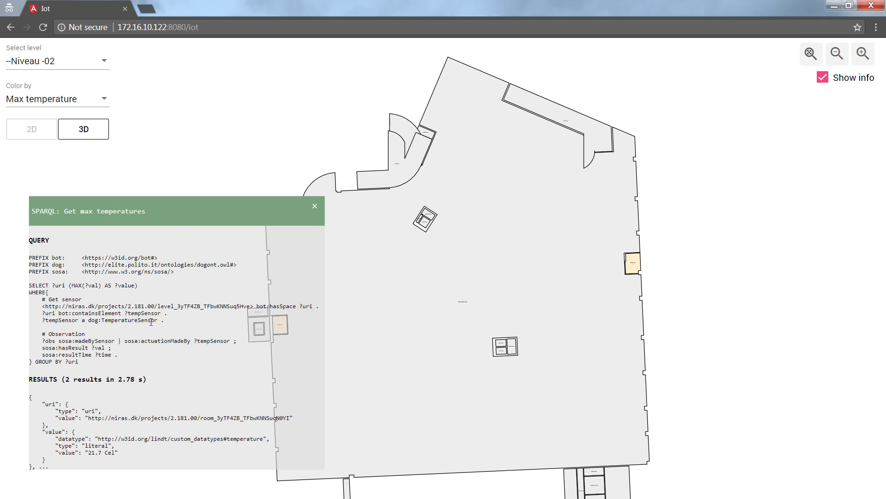
{"action": "left_click_drag", "start_coordinate": [102, 320], "coordinate": [89, 321]}
{"action": "left_click_drag", "start_coordinate": [50, 348], "coordinate": [91, 350]}
{"action": "left_click_drag", "start_coordinate": [96, 285], "coordinate": [76, 284]}
{"action": "left_click", "coordinate": [129, 284]}
{"action": "left_click", "coordinate": [315, 209]}
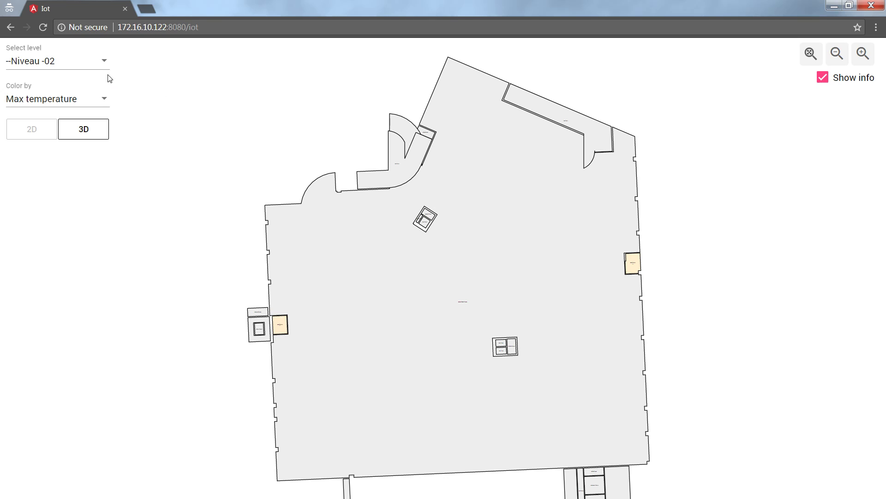
Switch to Niveau 01, note the 3.34 s query time, and close both SPARQL panels.
{"action": "left_click", "coordinate": [99, 66]}
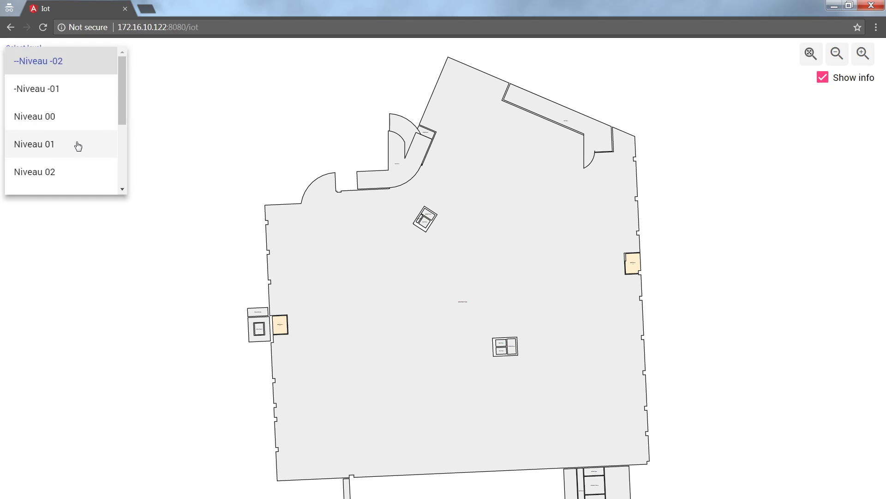
{"action": "left_click", "coordinate": [77, 151]}
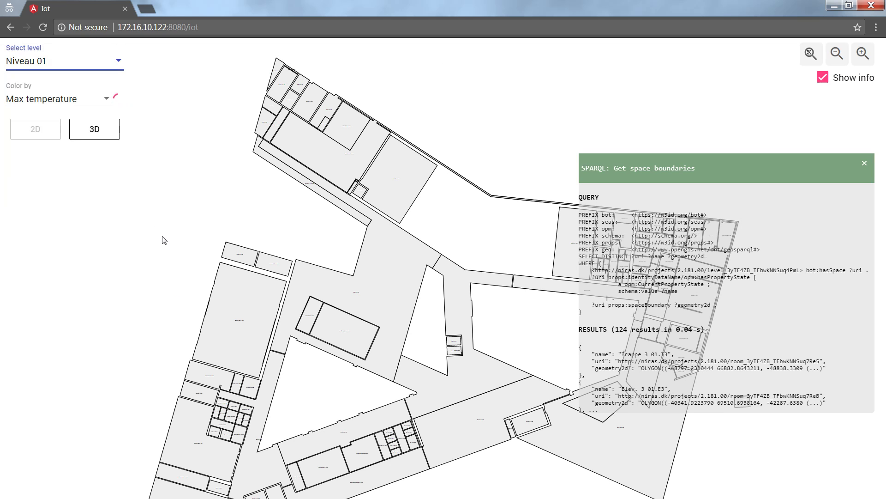
{"action": "left_click_drag", "start_coordinate": [384, 218], "coordinate": [272, 199]}
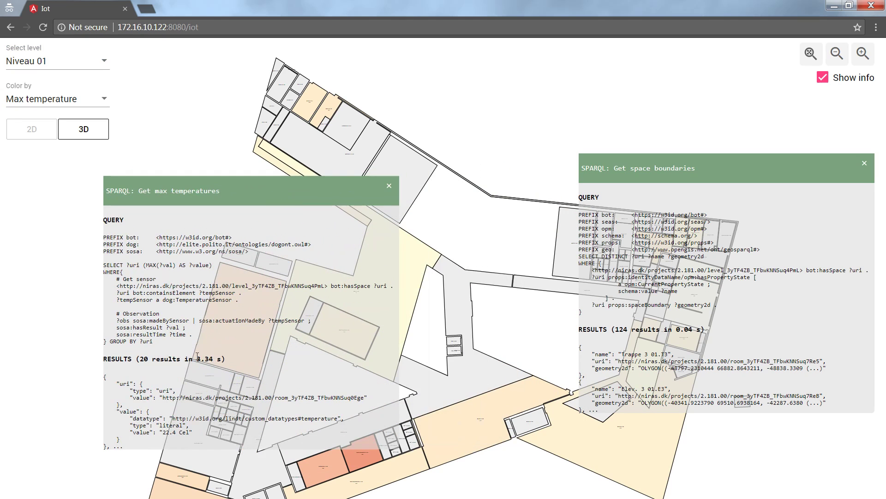
{"action": "mouse_move", "coordinate": [197, 359]}
{"action": "left_mouse_down"}
{"action": "mouse_move", "coordinate": [227, 361]}
{"action": "mouse_move", "coordinate": [220, 355]}
{"action": "mouse_move", "coordinate": [211, 364]}
{"action": "left_mouse_up"}
{"action": "left_click", "coordinate": [210, 362]}
{"action": "left_click", "coordinate": [389, 186]}
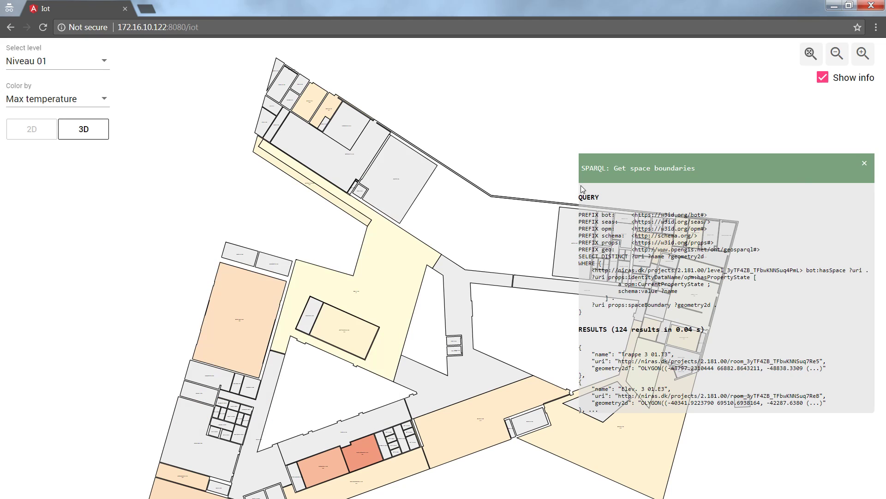
{"action": "left_click", "coordinate": [865, 164]}
Switch to Niveau 04 and close its max temperatures and space boundaries panels.
{"action": "left_click", "coordinate": [65, 63]}
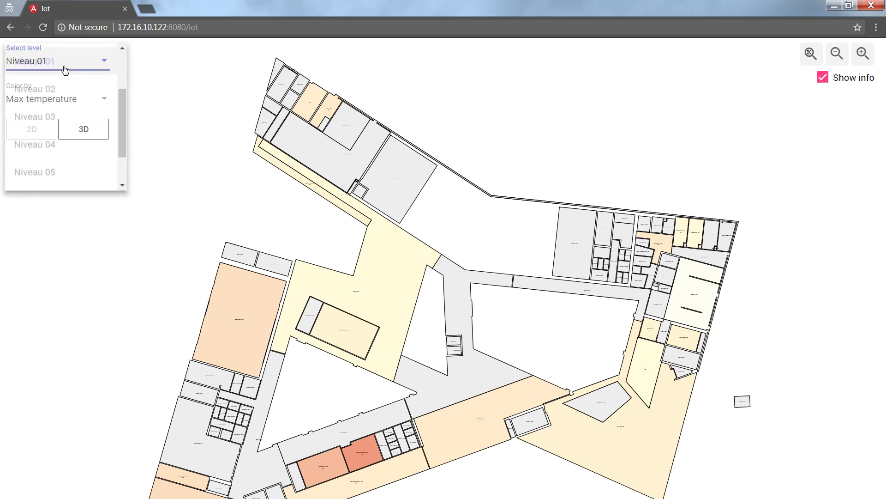
{"action": "left_click", "coordinate": [63, 147]}
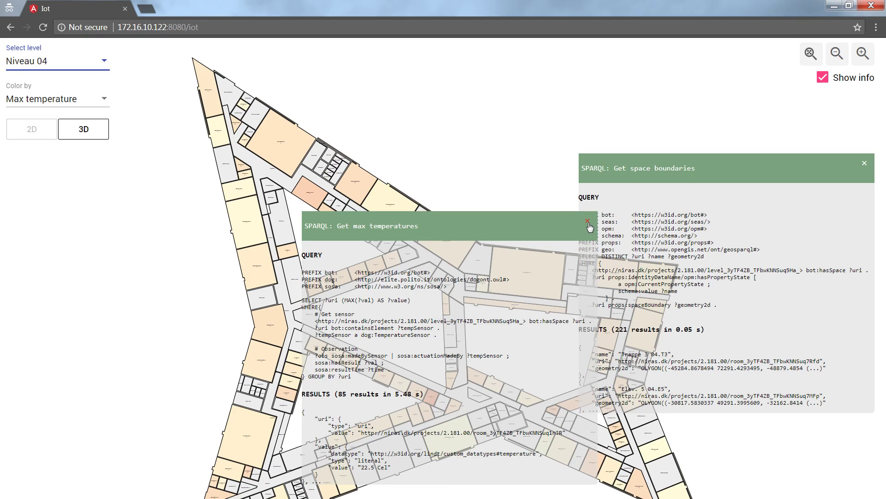
{"action": "left_click", "coordinate": [590, 223]}
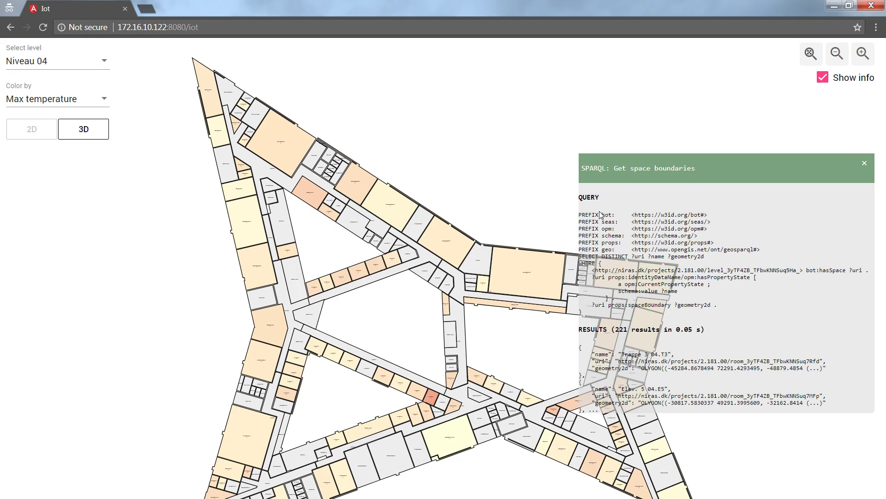
{"action": "left_click", "coordinate": [864, 163]}
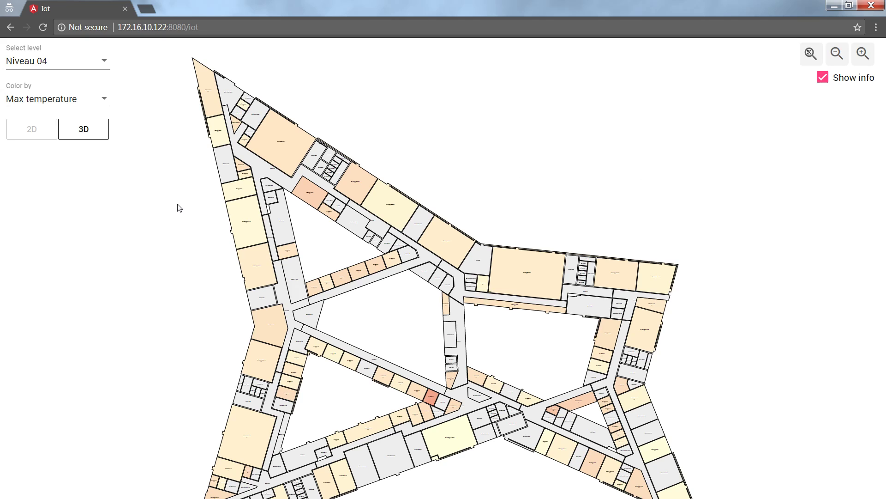
Show Niveau 04 in 3D and orbit the temperature-coloured model.
{"action": "left_click", "coordinate": [90, 133]}
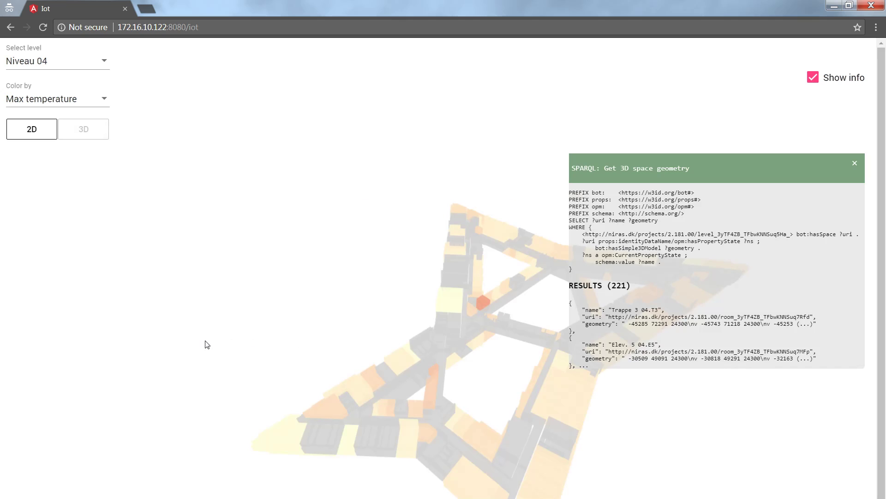
{"action": "left_click_drag", "start_coordinate": [204, 345], "coordinate": [465, 348]}
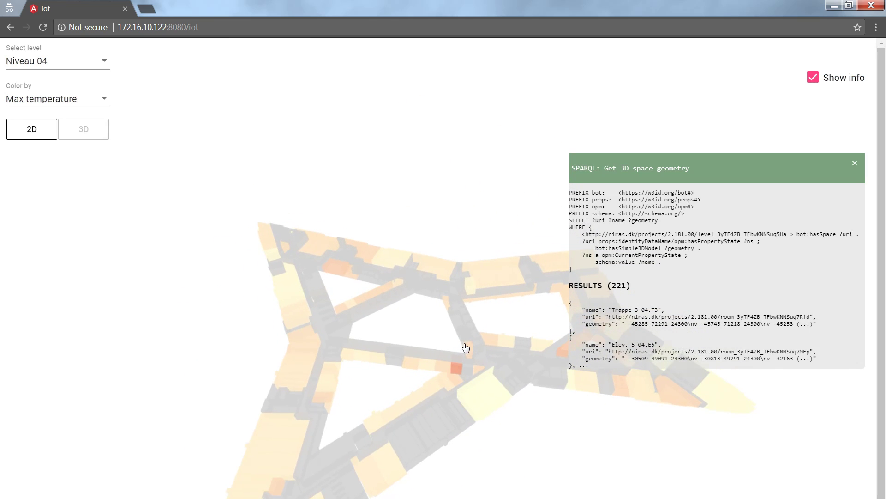
{"action": "left_click_drag", "start_coordinate": [570, 436], "coordinate": [546, 409]}
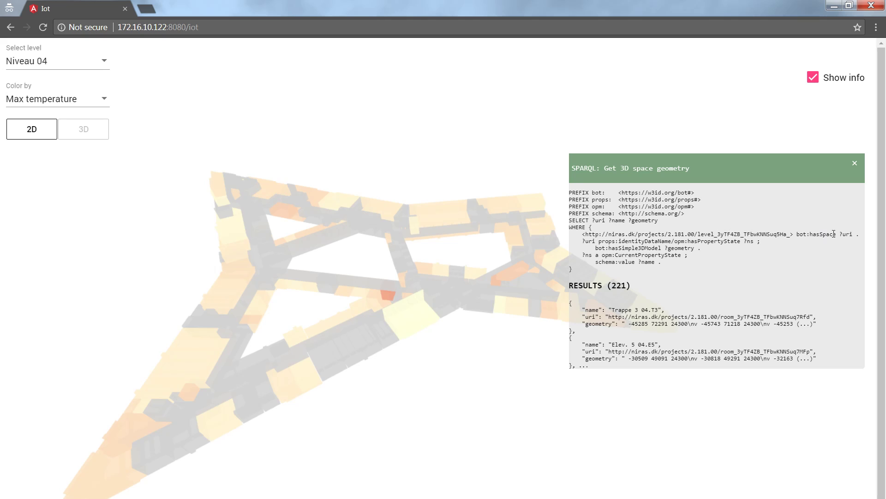
Highlight bot:hasSpace, hasPropertyState and a geometry coordinate in the 3D space geometry query.
{"action": "left_click_drag", "start_coordinate": [855, 236], "coordinate": [842, 231]}
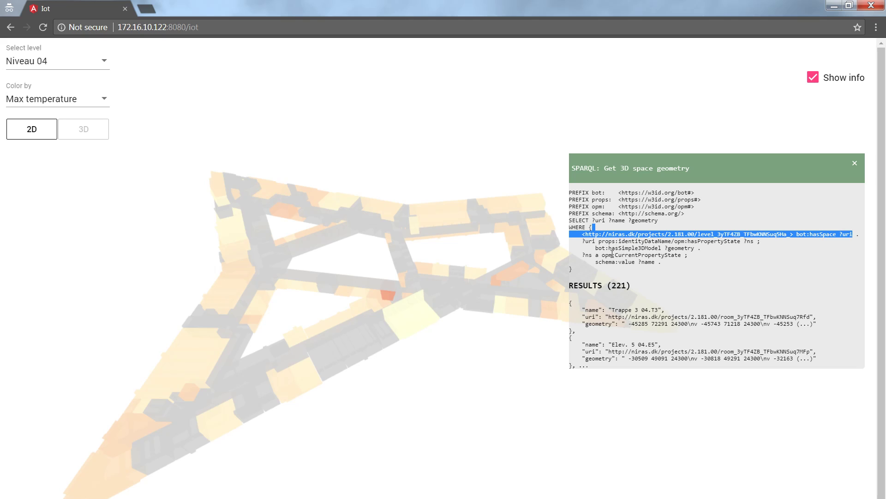
{"action": "left_click_drag", "start_coordinate": [606, 248], "coordinate": [663, 248]}
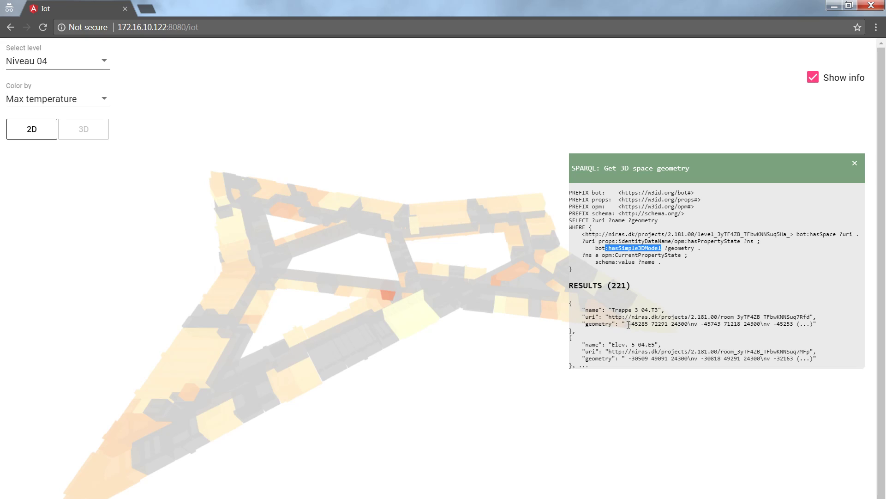
{"action": "left_click_drag", "start_coordinate": [629, 324], "coordinate": [645, 325]}
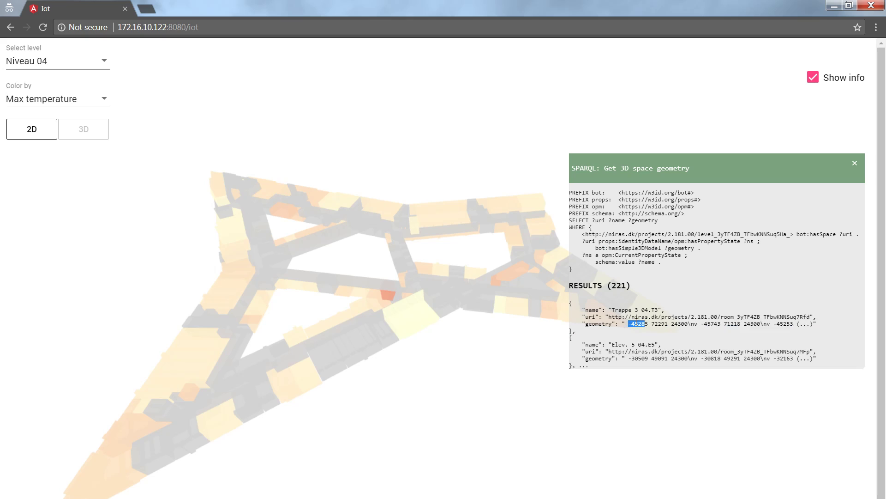
{"action": "left_click", "coordinate": [636, 323]}
Close the 3D geometry panel, open a room's 04.056-Temp measurements chart, and close the sensors-in-space panel.
{"action": "left_click", "coordinate": [855, 164]}
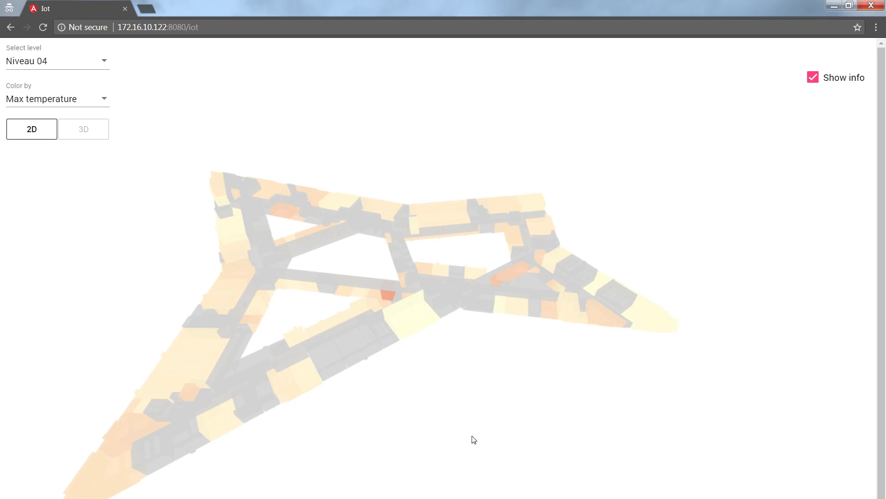
{"action": "left_click", "coordinate": [442, 218]}
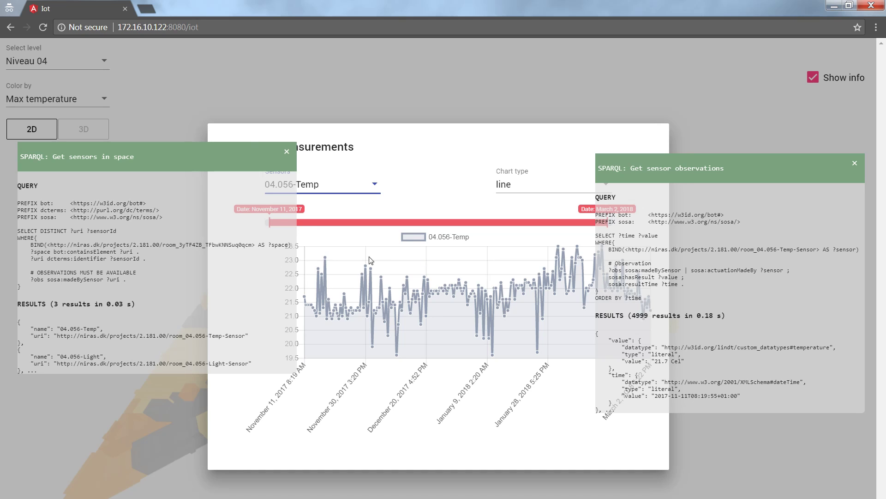
{"action": "left_click_drag", "start_coordinate": [236, 147], "coordinate": [227, 175]}
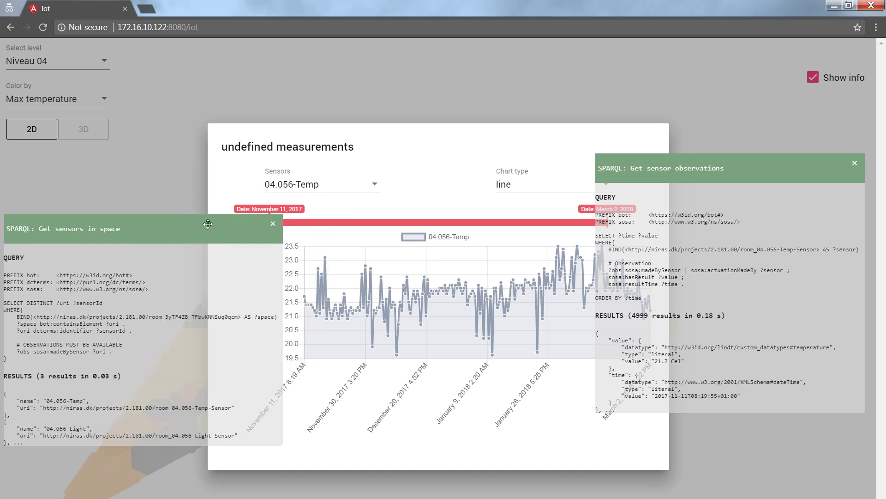
{"action": "left_click_drag", "start_coordinate": [202, 229], "coordinate": [247, 173]}
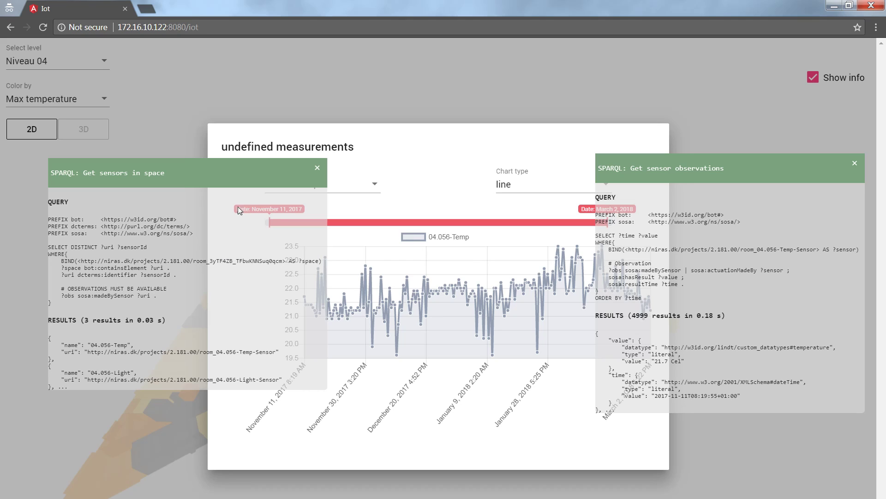
{"action": "left_click", "coordinate": [317, 172]}
Close the sensor observations panel and narrow the chart to February 26–March 2, 2018.
{"action": "left_click_drag", "start_coordinate": [757, 163], "coordinate": [212, 177]}
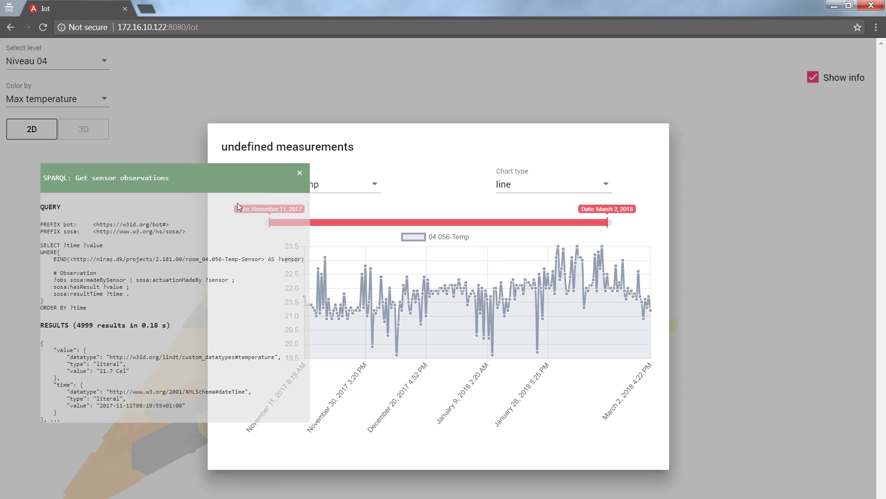
{"action": "left_click", "coordinate": [299, 173]}
{"action": "left_click_drag", "start_coordinate": [269, 223], "coordinate": [596, 223]}
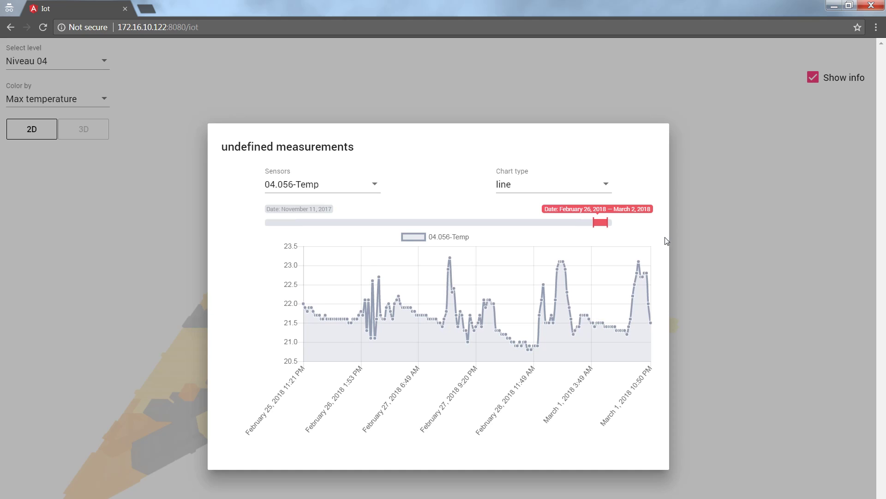
View the measurements as bars, return to a line chart, and widen the range from January 20, 2018.
{"action": "left_click", "coordinate": [577, 195]}
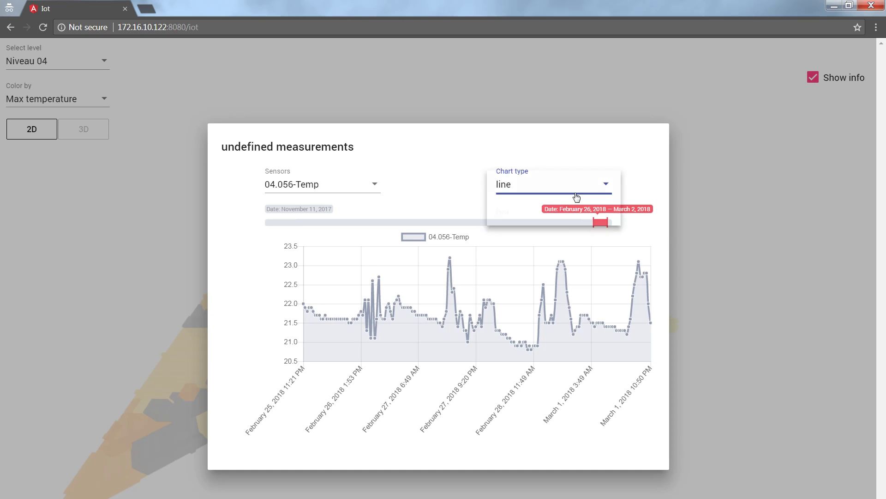
{"action": "left_click", "coordinate": [513, 219]}
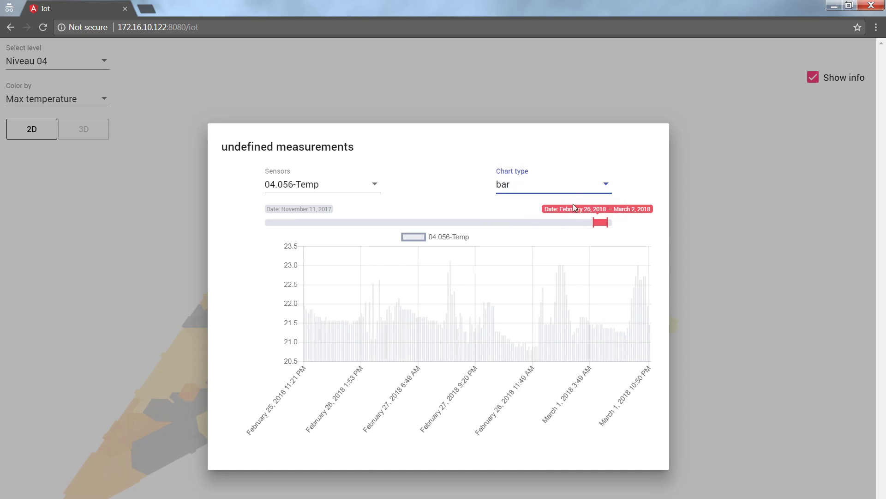
{"action": "left_click", "coordinate": [560, 185]}
{"action": "left_click", "coordinate": [550, 160]}
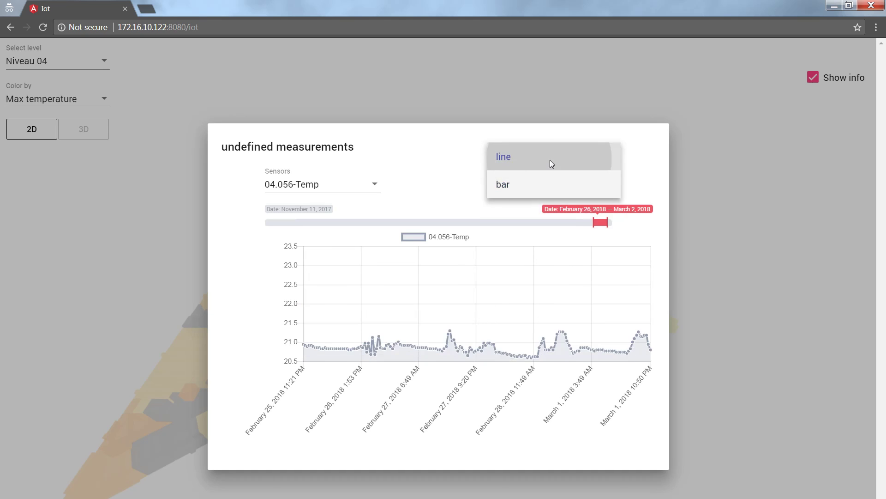
{"action": "left_click_drag", "start_coordinate": [594, 223], "coordinate": [481, 221]}
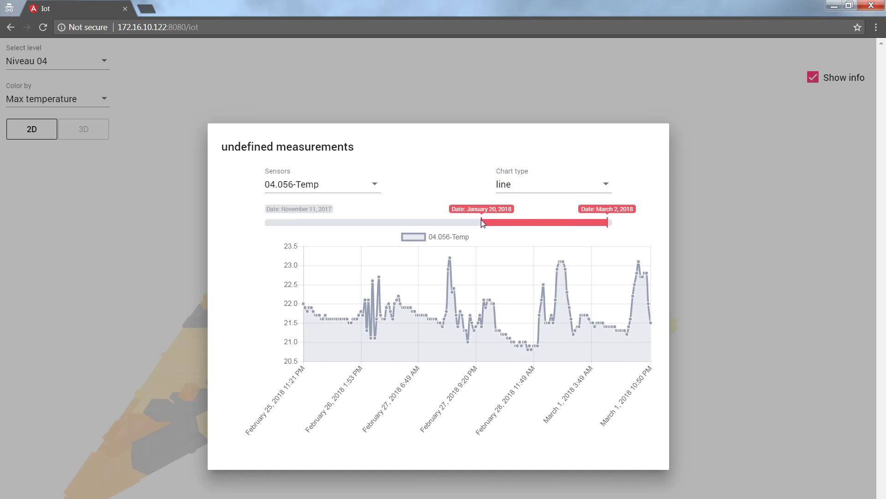